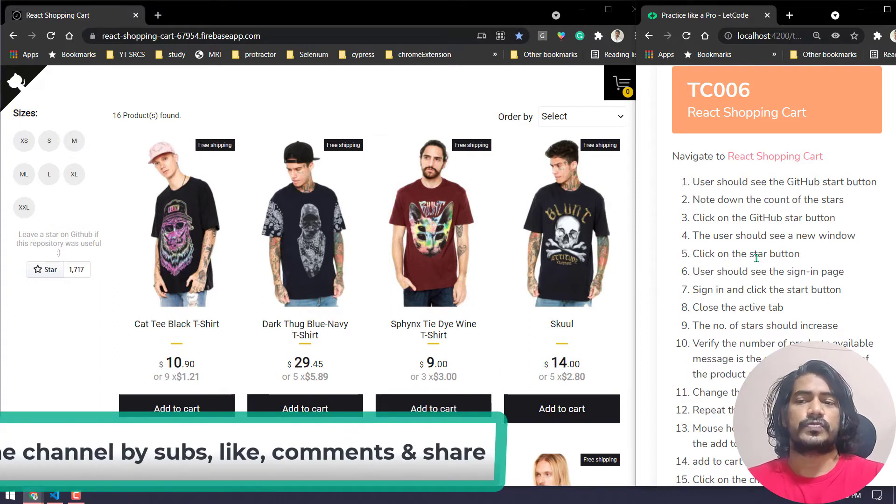
- Bring the LetCode test steps forward and mark the misspelled word 'start' in step 1
left_click(287, 34)
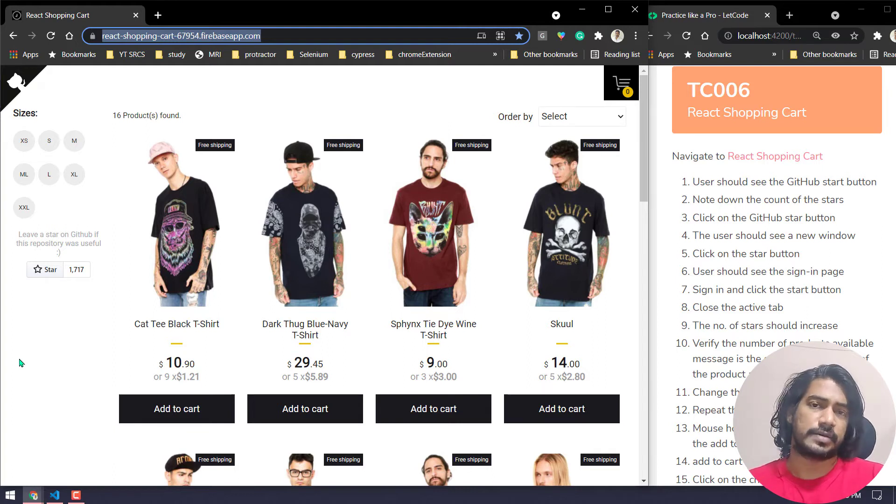
left_click(20, 362)
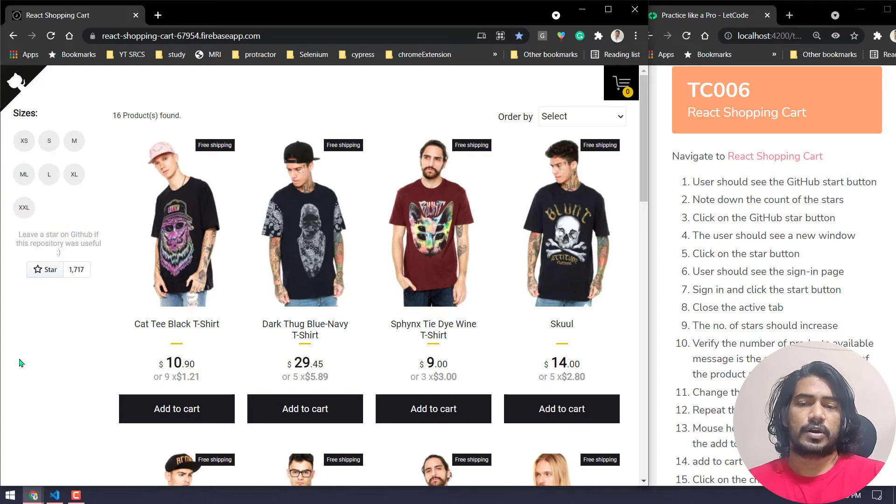
left_click(315, 33)
left_click(765, 215)
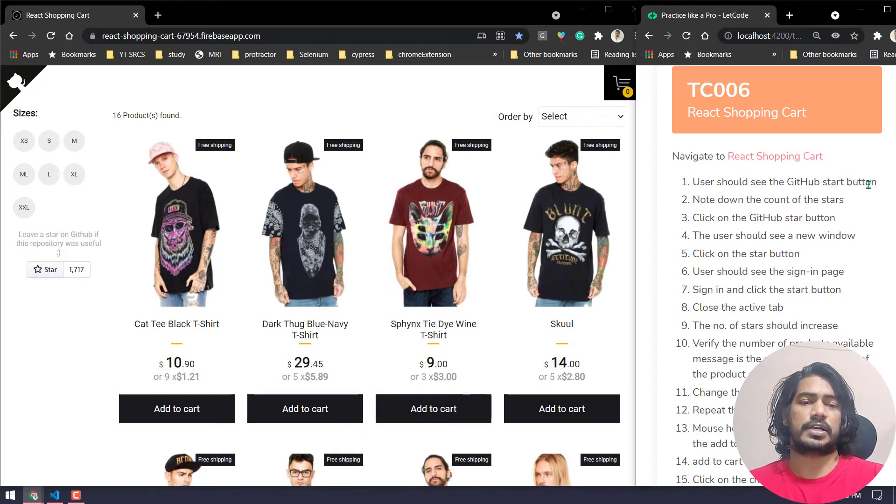
double_click(835, 183)
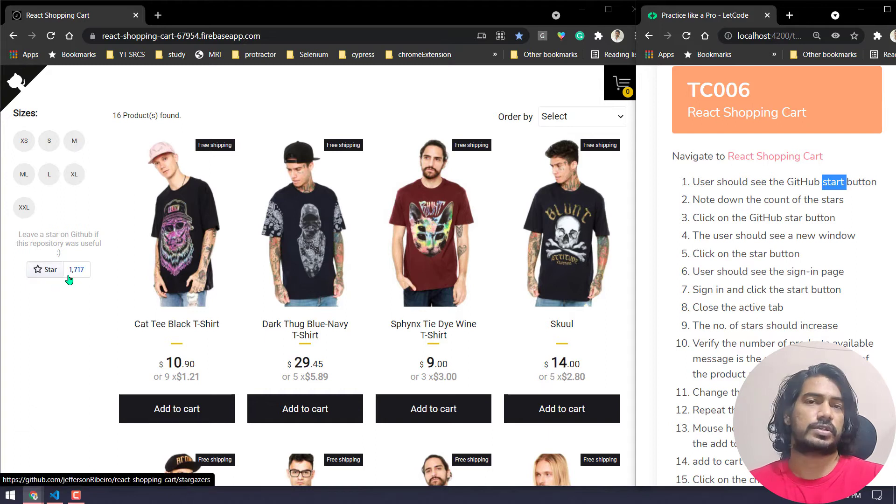
- Delete the stray 't' on line 36 so step 1 reads 'GitHub star button', save, and return to the browser
key("alt+Tab")
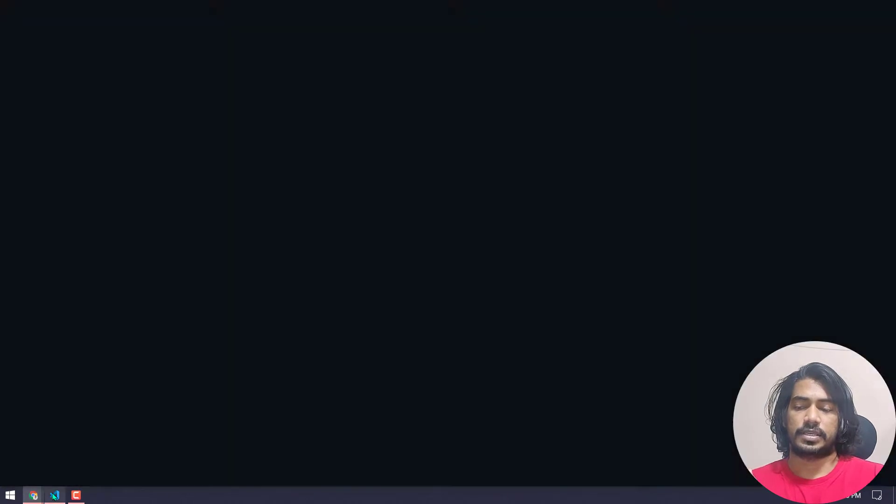
left_click(541, 252)
left_click(454, 227)
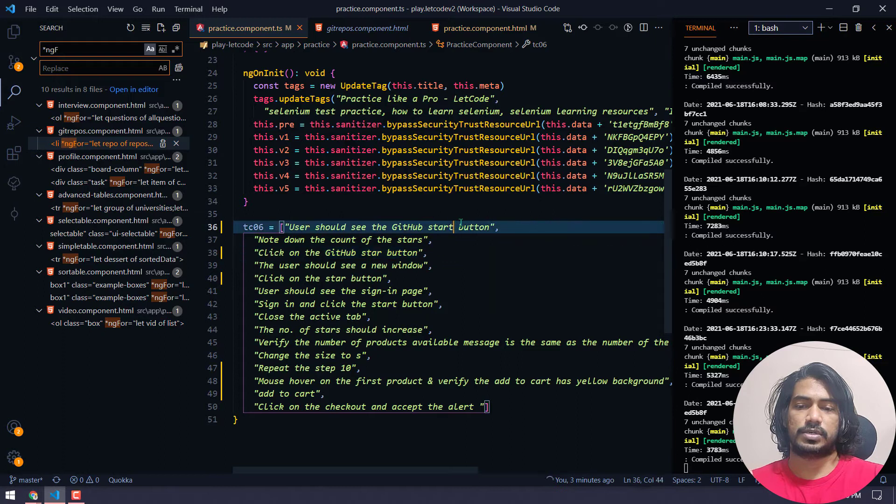
key("BackSpace")
key("ctrl+s")
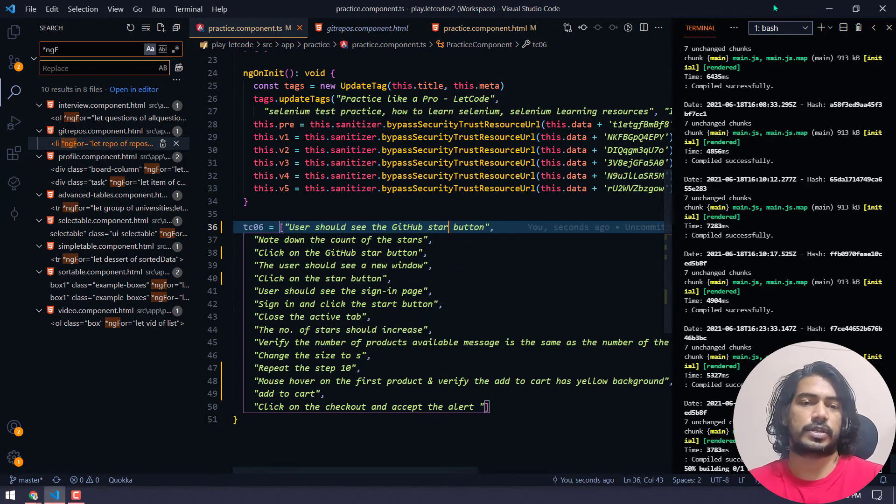
left_click(829, 9)
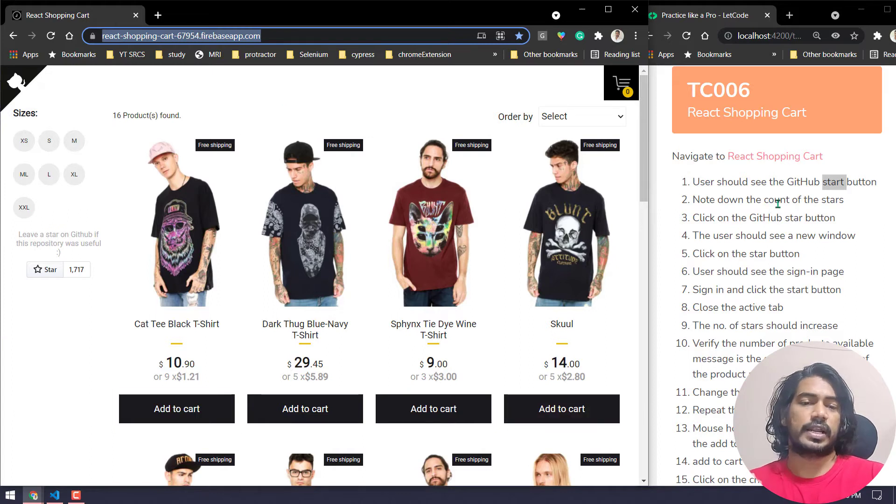
left_click(749, 193)
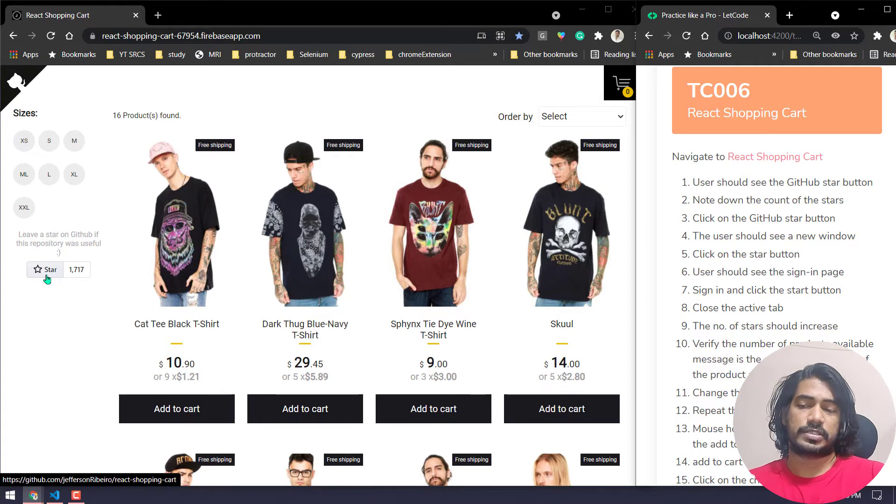
right_click(41, 275)
left_click(102, 416)
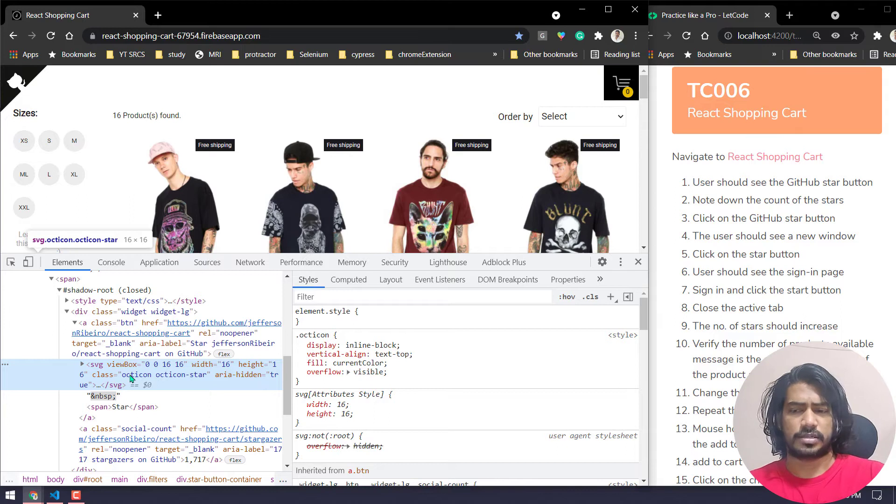
left_click(108, 330)
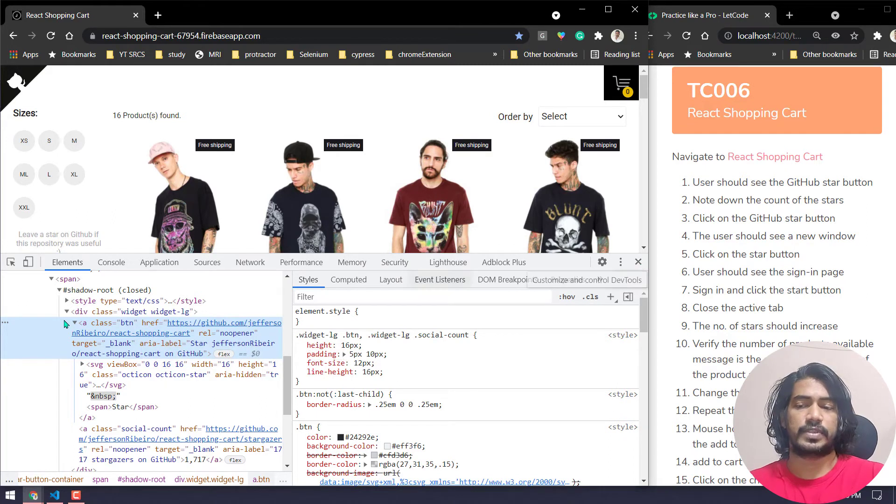
left_click(85, 291)
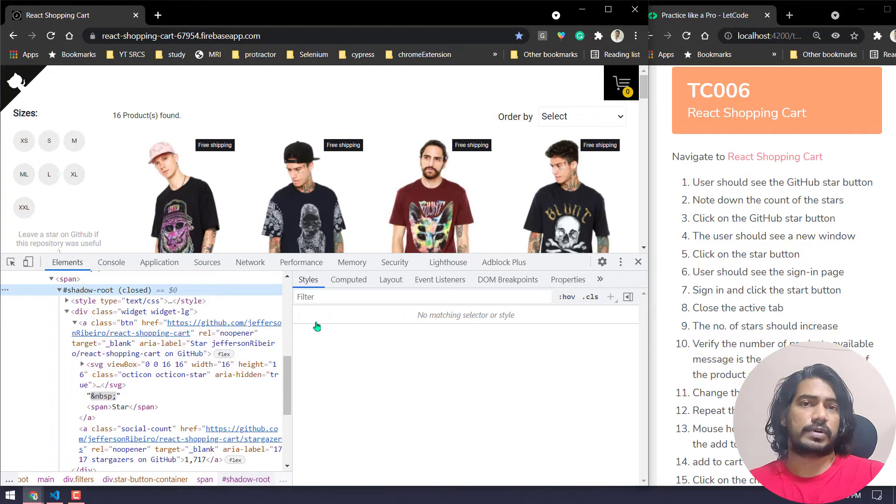
left_click(638, 262)
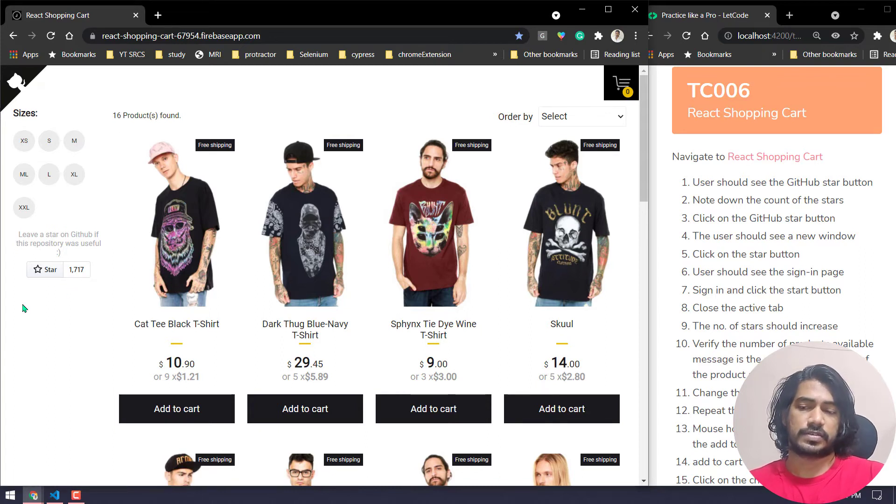
- Open the repository on GitHub, sign in, star react-shopping-cart, and close the GitHub tab
left_click(58, 273)
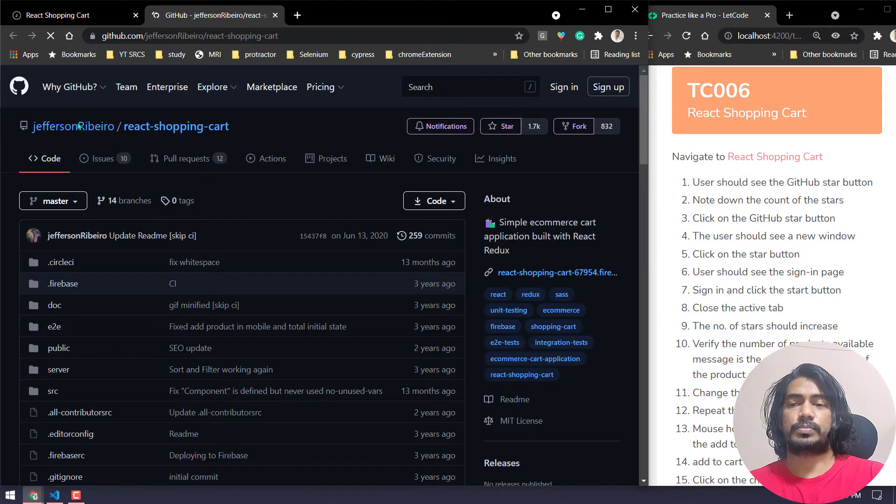
left_click(507, 133)
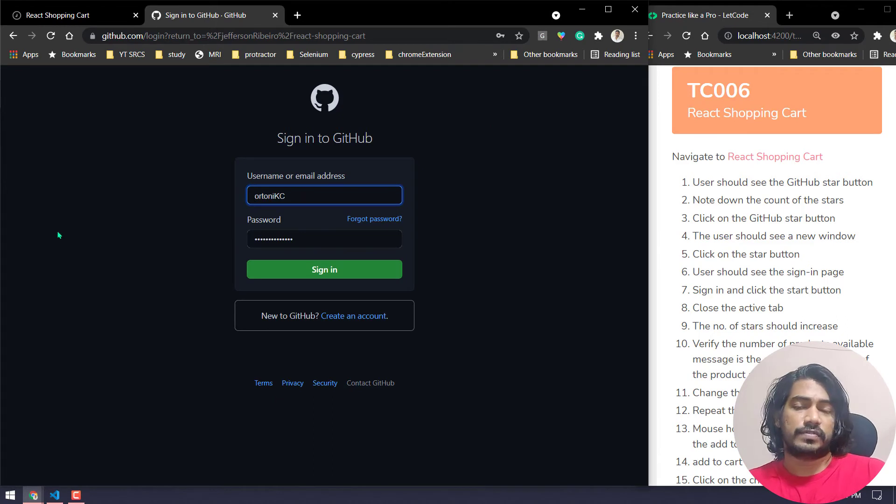
left_click(336, 271)
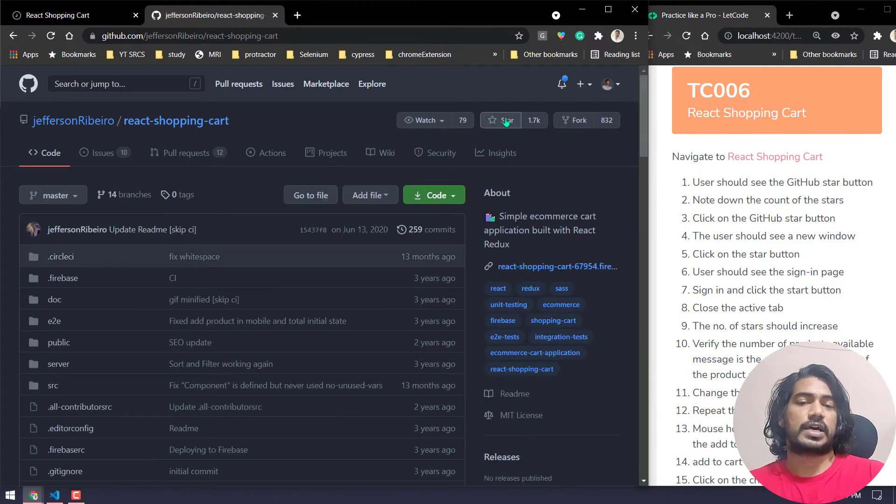
left_click(504, 120)
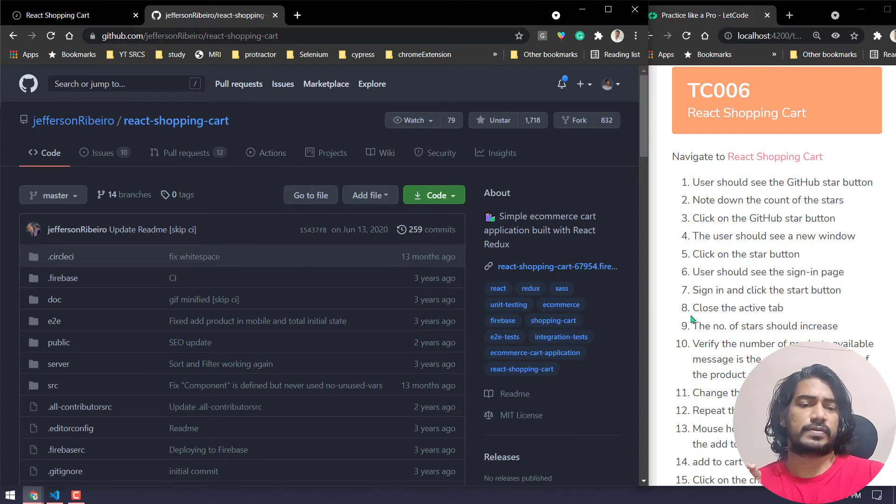
left_click_drag(692, 308, 784, 309)
left_click(275, 17)
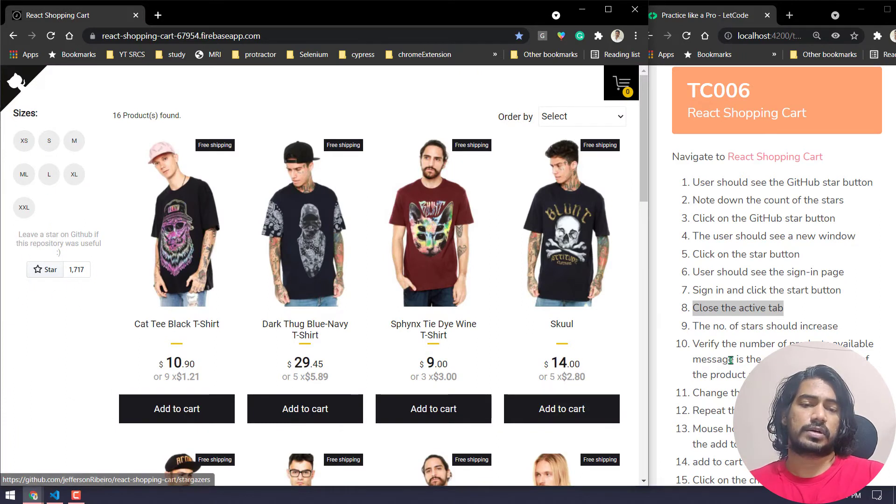
- Reload the shop so its GitHub star widget updates to 1,718
left_click_drag(698, 326, 831, 326)
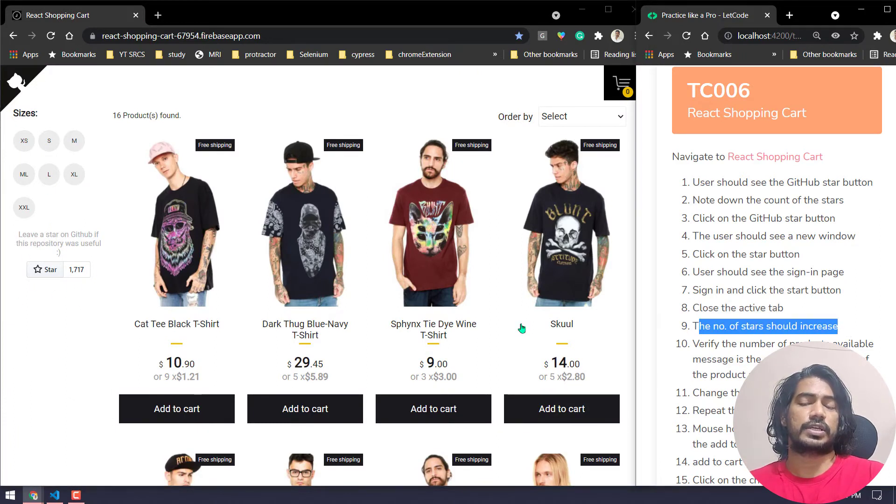
left_click(67, 310)
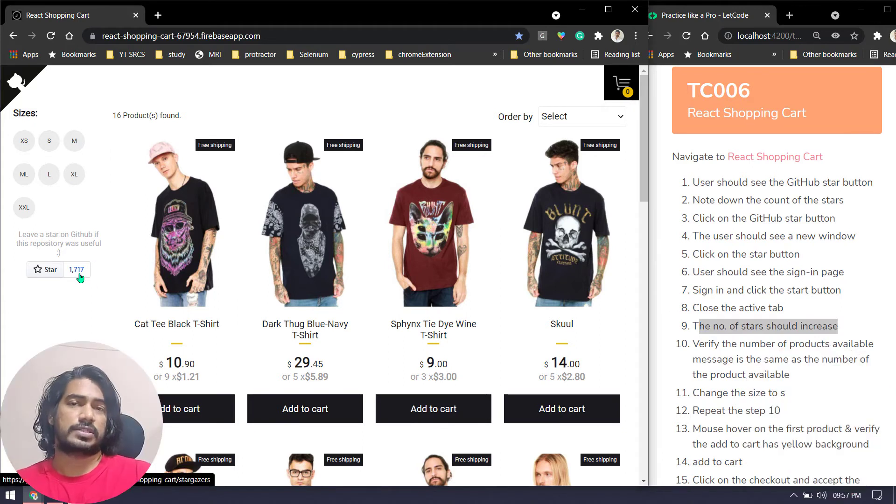
left_click(49, 40)
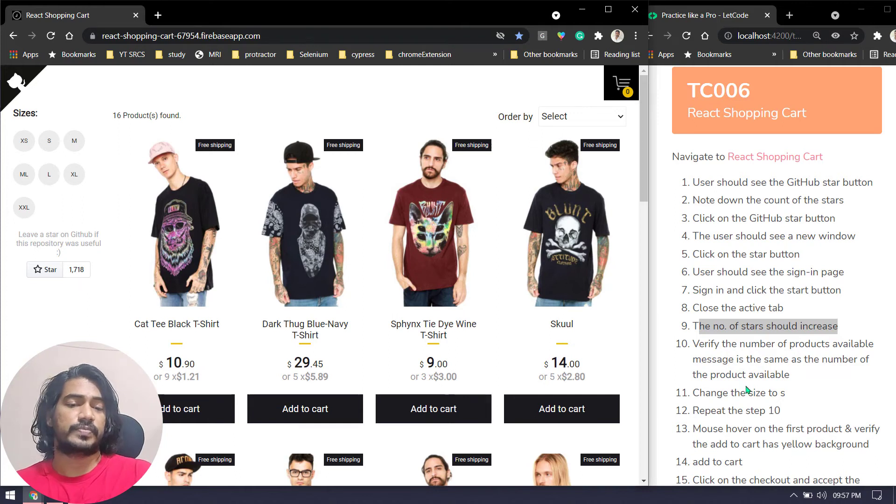
- Review the step 9 and step 10 verification text in the LetCode test steps
left_click(765, 376)
left_click_drag(697, 341, 802, 370)
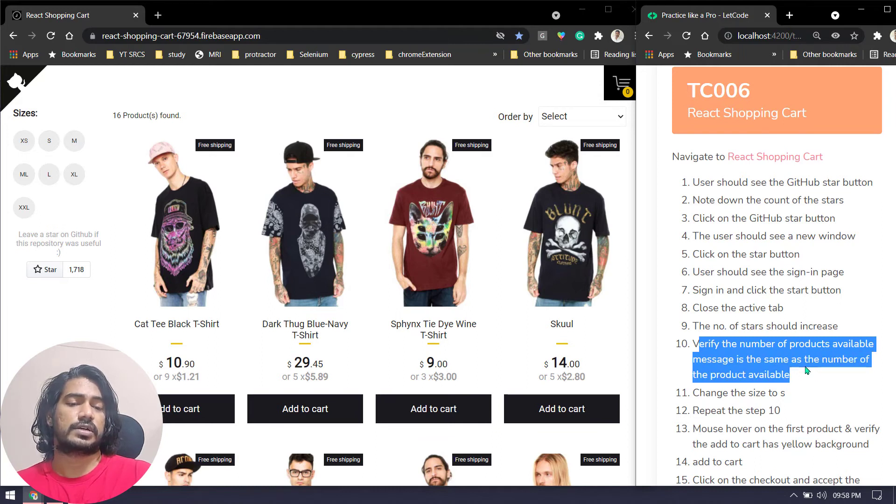
left_click(788, 362)
left_click_drag(699, 326, 837, 330)
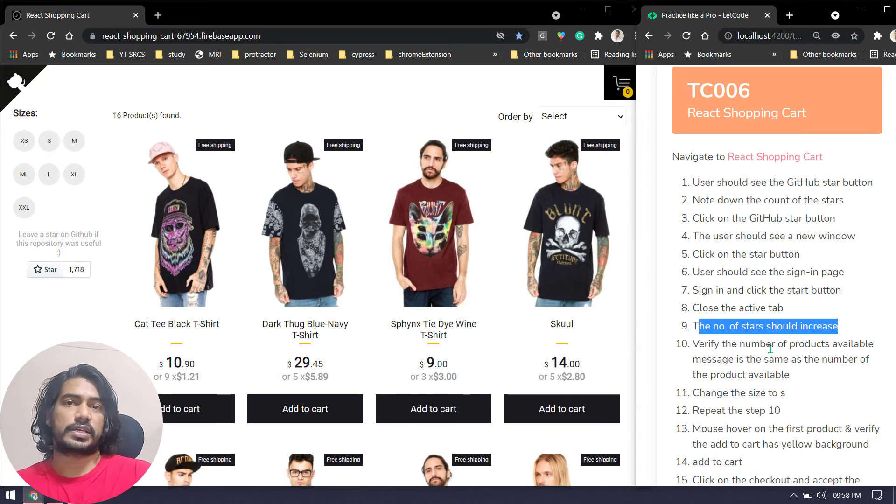
left_click(789, 350)
left_click_drag(767, 326, 838, 327)
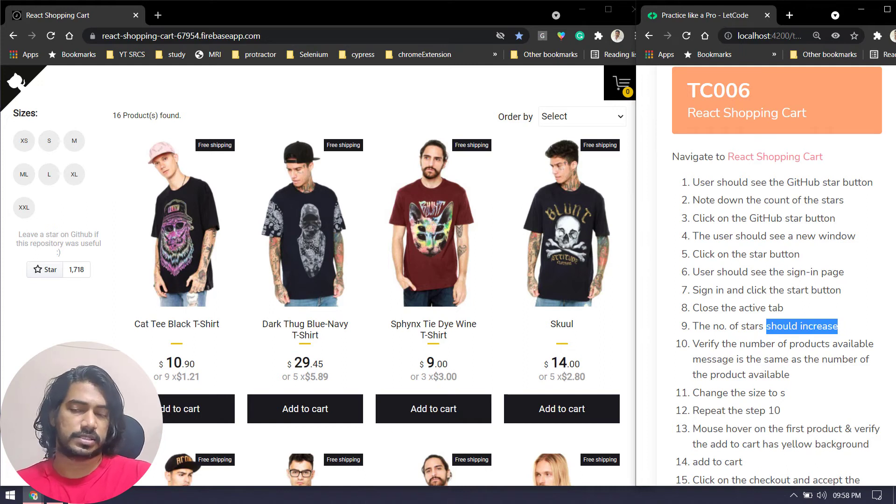
left_click(761, 354)
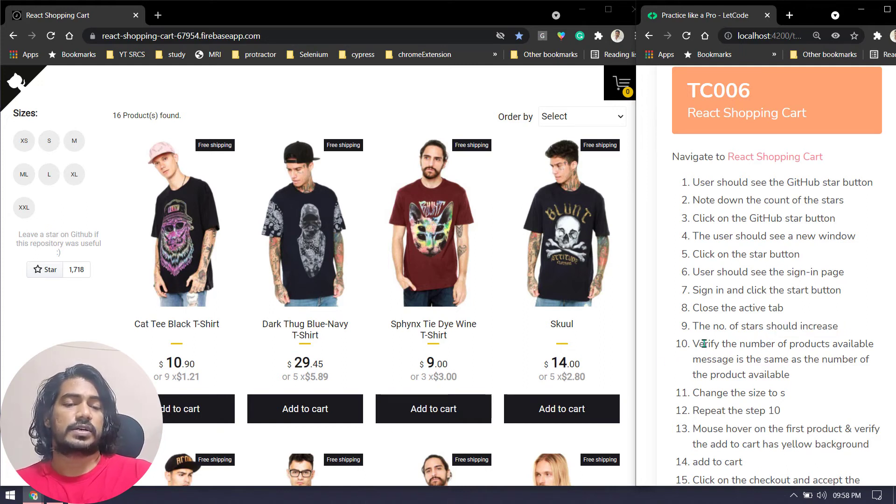
left_click_drag(699, 344, 794, 376)
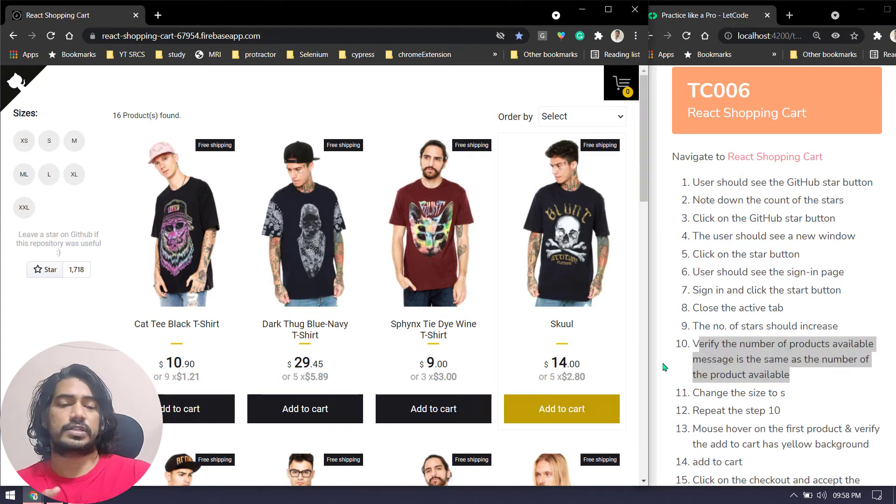
left_click_drag(113, 115, 176, 111)
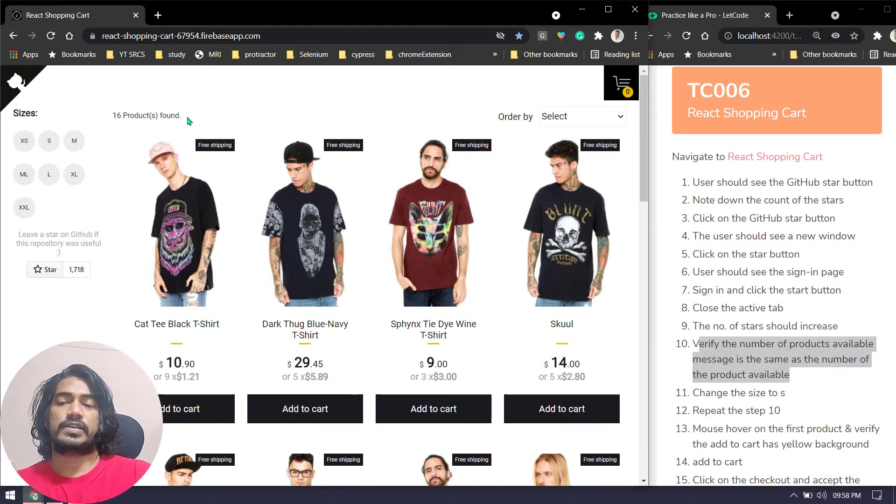
triple_click(190, 115)
left_click(185, 120)
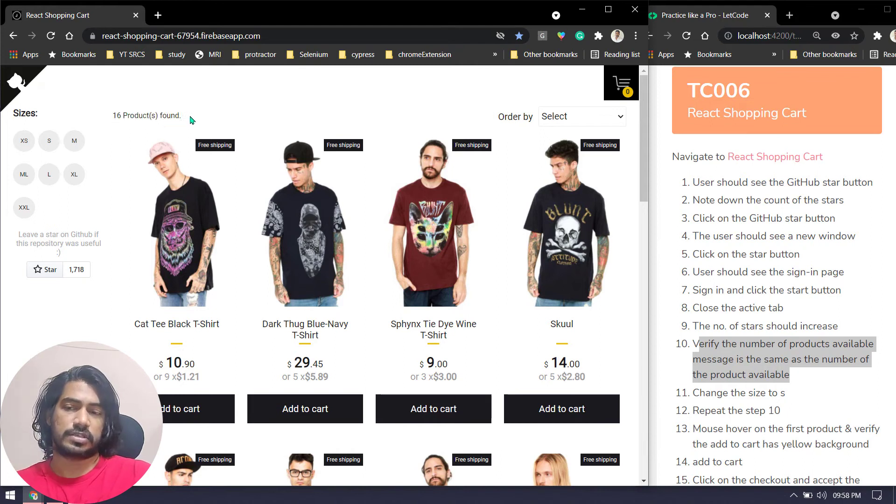
left_click_drag(113, 115, 129, 113)
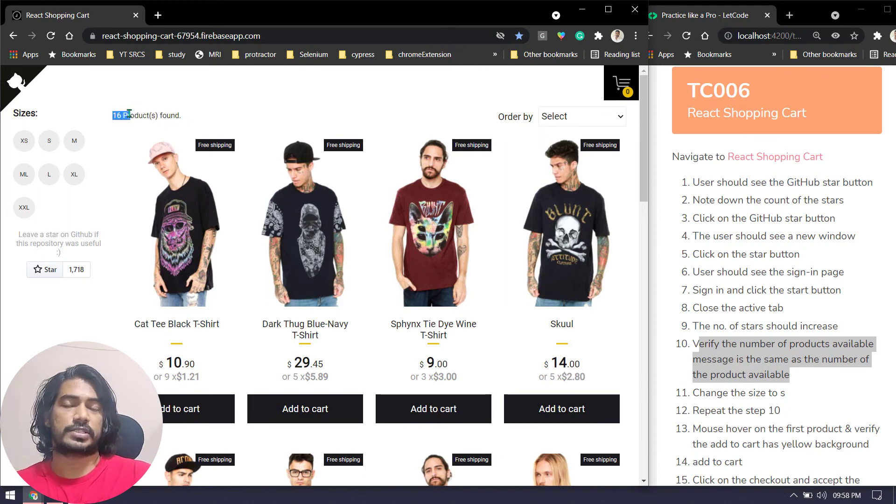
left_click(188, 106)
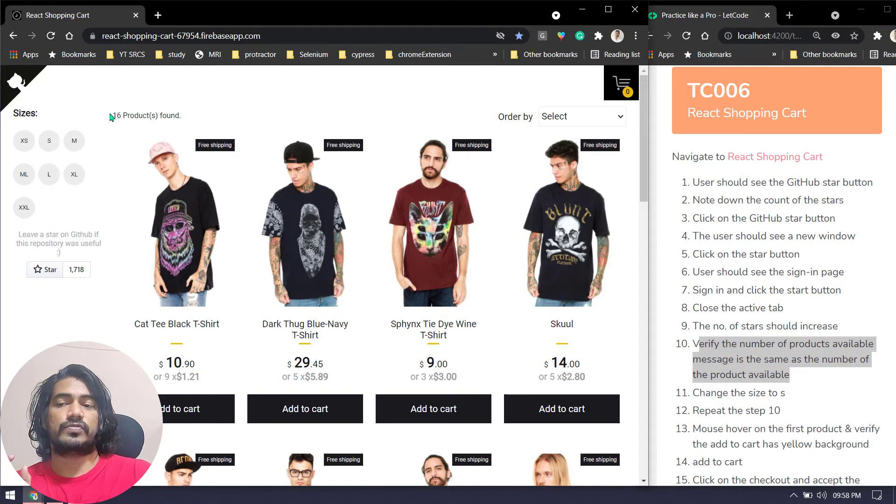
left_click_drag(111, 117, 185, 119)
left_click(185, 119)
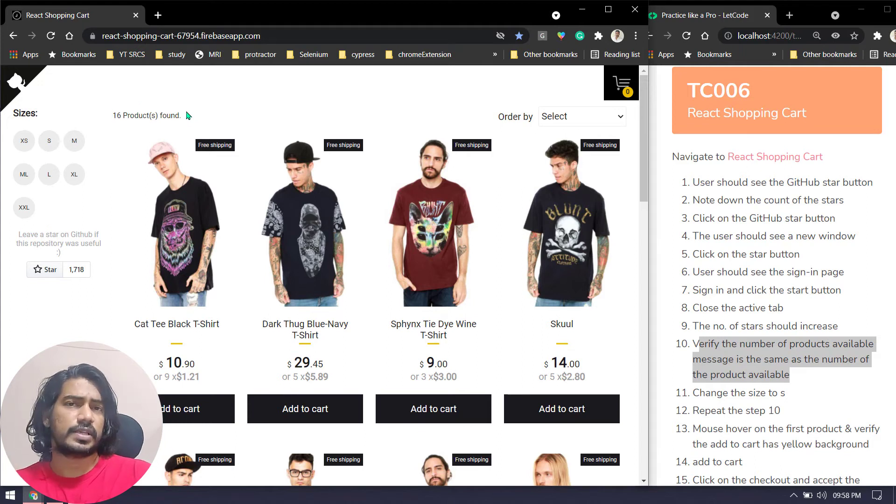
left_click_drag(113, 117, 167, 116)
scroll(129, 172, "down", 1)
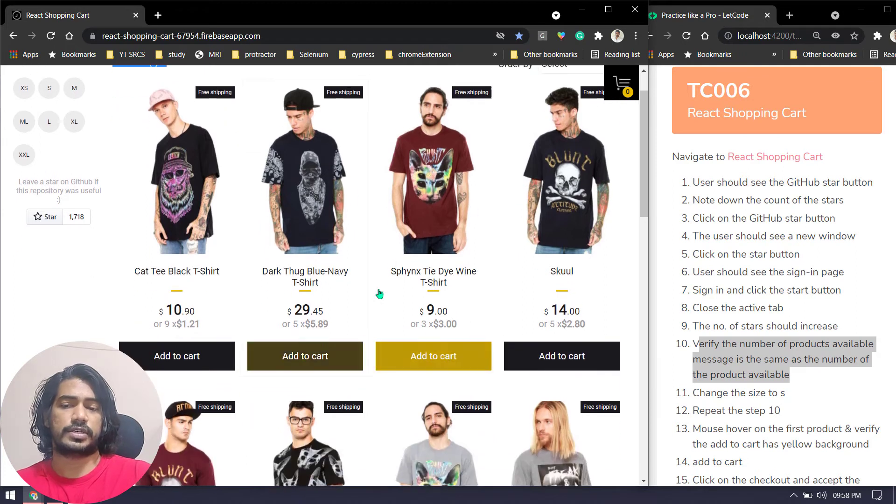
scroll(560, 327, "down", 3)
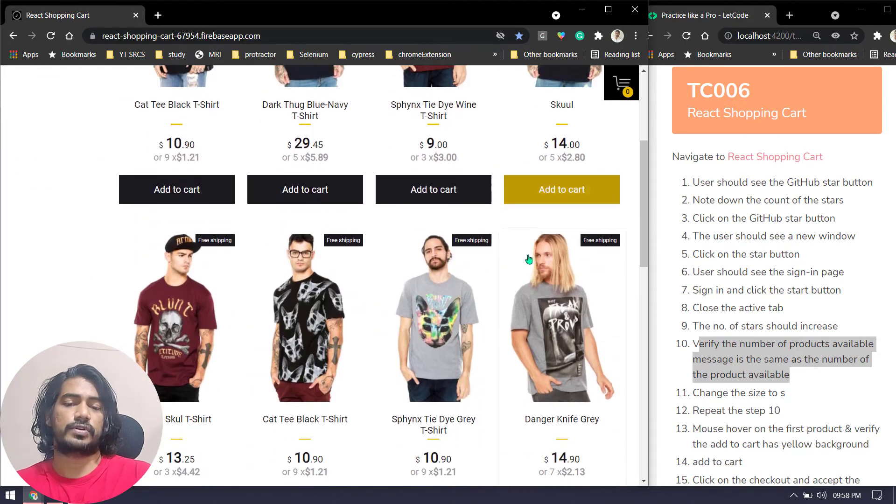
scroll(551, 313, "down", 9)
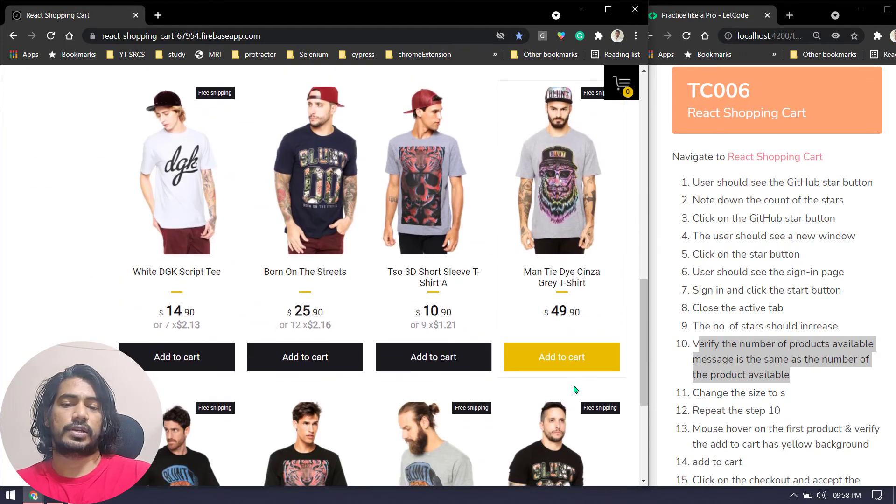
scroll(563, 280, "down", 5)
scroll(564, 267, "up", 15)
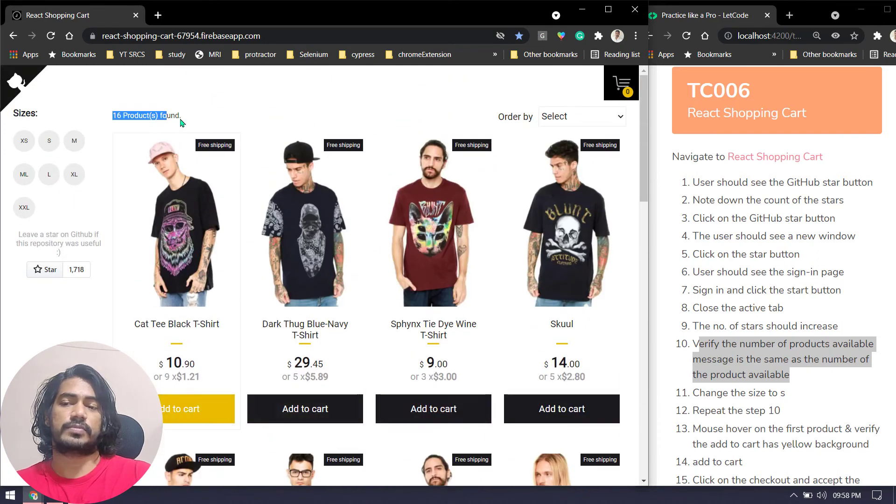
left_click(144, 117)
left_click_drag(119, 117, 112, 117)
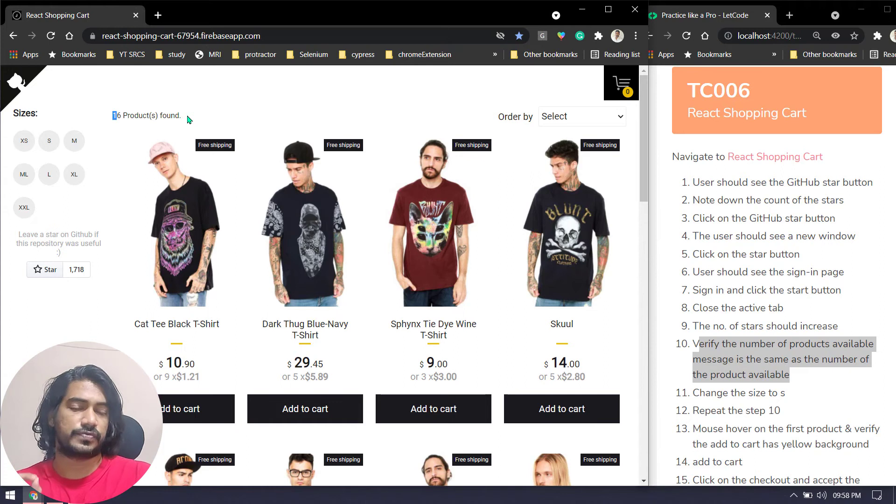
left_click(793, 410)
left_click_drag(794, 398, 676, 385)
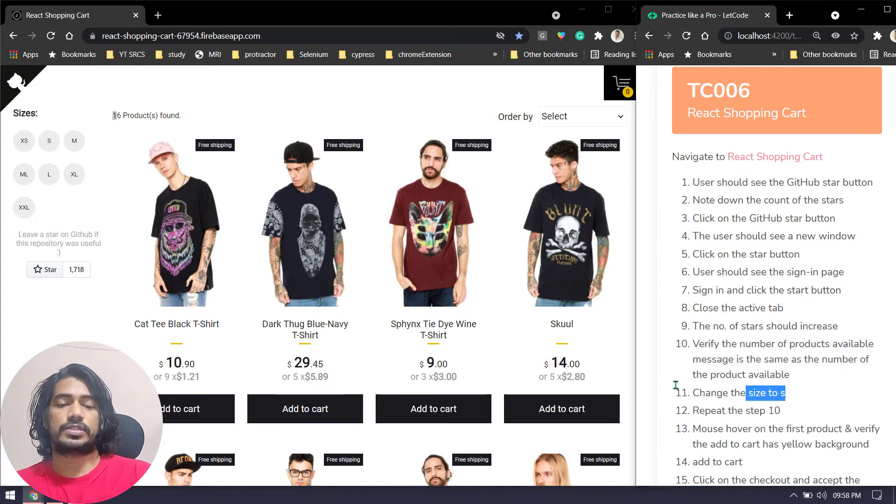
- Apply the size S filter and confirm '2 Product(s) found' is listed
left_click(49, 141)
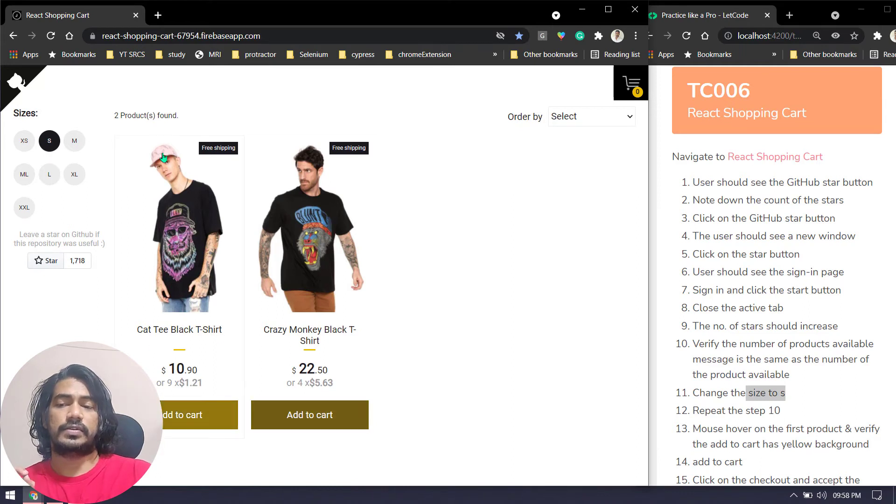
double_click(773, 410)
left_click_drag(114, 116, 160, 115)
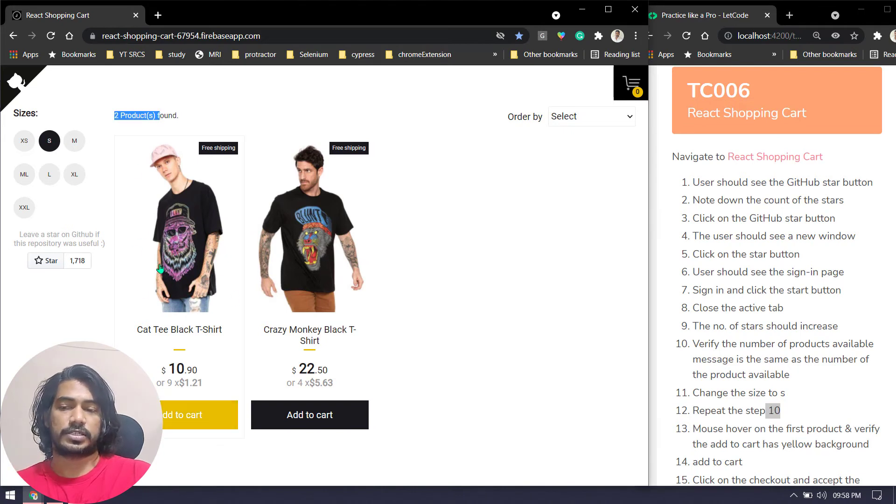
left_click(468, 264)
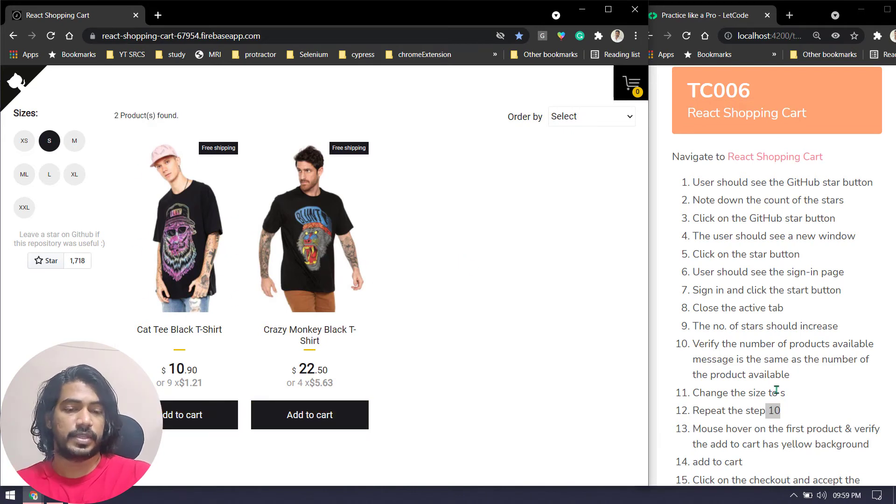
left_click(774, 391)
scroll(751, 392, "down", 2)
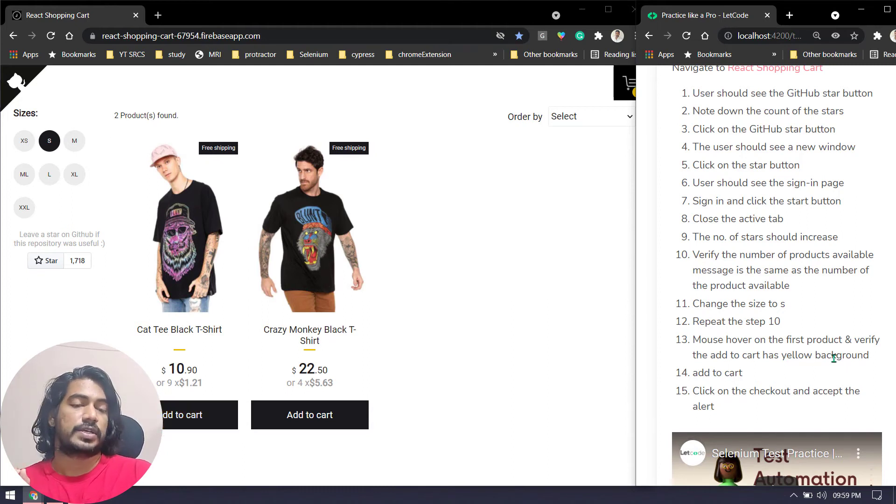
- Add the size S Cat Tee Black T-Shirt to the cart for a $10.90 subtotal
double_click(803, 354)
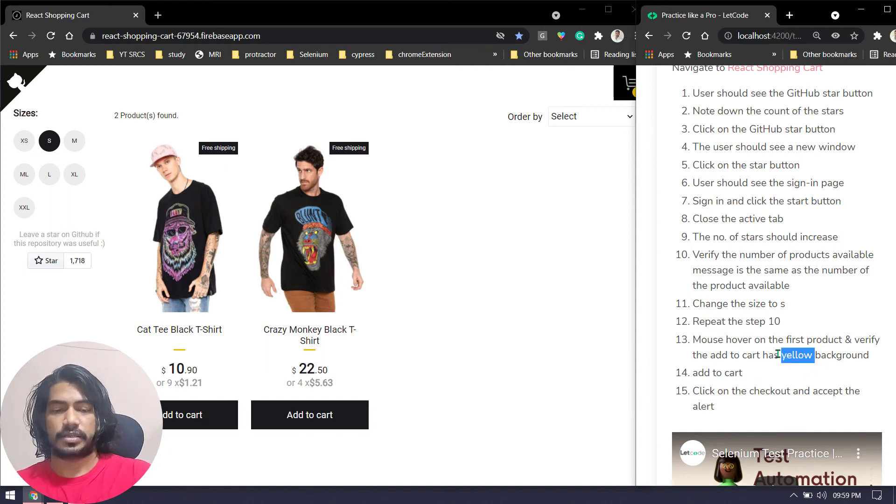
left_click(795, 371)
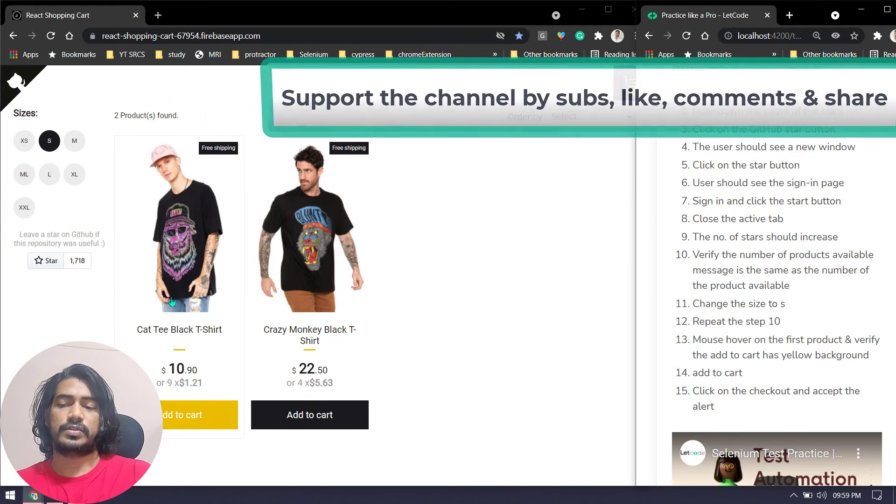
left_click(185, 426)
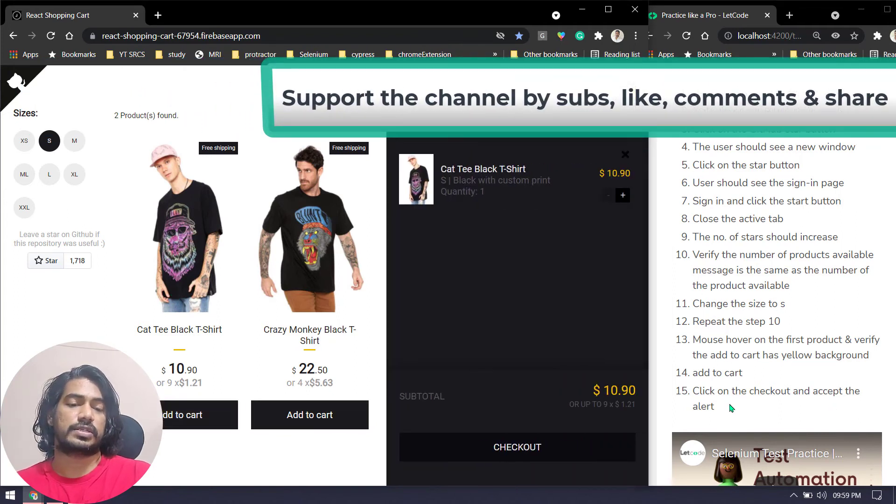
left_click_drag(694, 391, 790, 397)
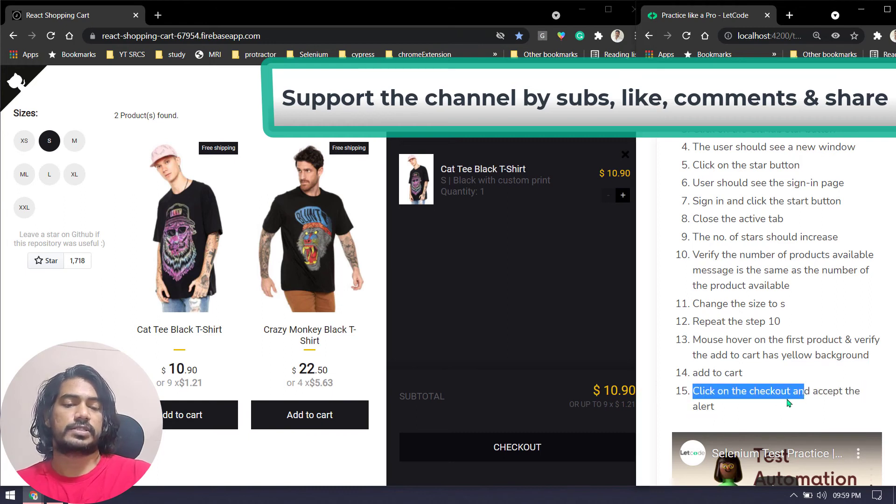
- Check out the cart and accept the 'Checkout - Subtotal: $ 10.90' alert
double_click(770, 396)
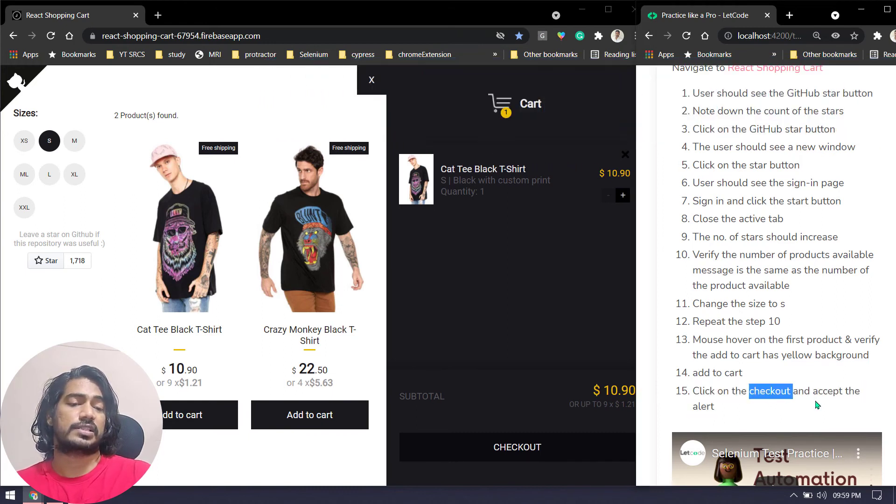
left_click(511, 457)
left_click_drag(299, 78, 207, 77)
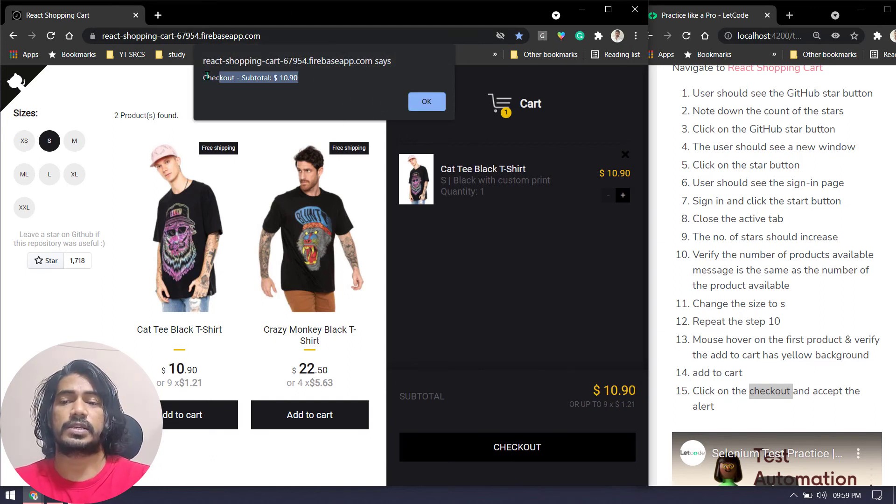
left_click(437, 104)
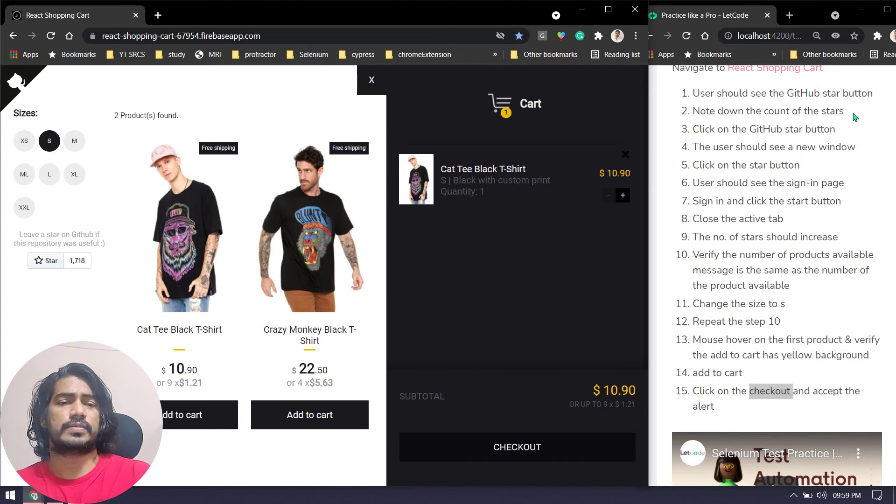
- Minimize the LetCode window, maximize the shop window, and close the cart panel
left_click(863, 9)
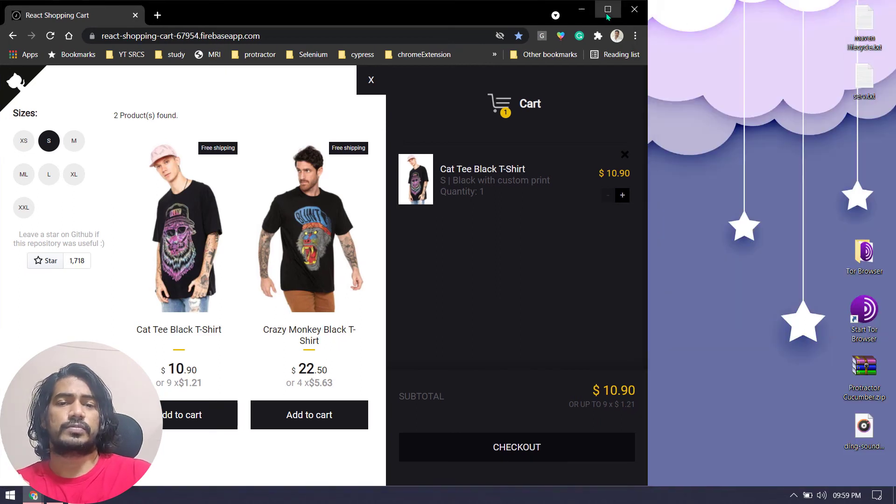
left_click(608, 10)
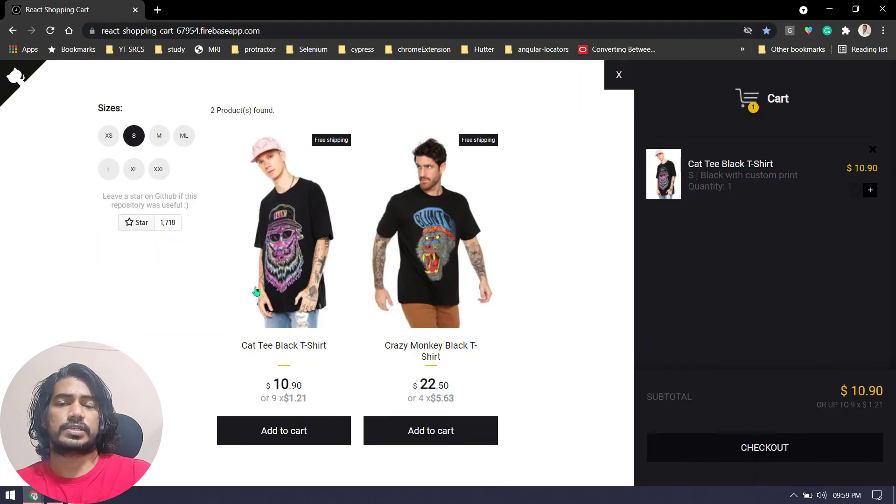
left_click(619, 76)
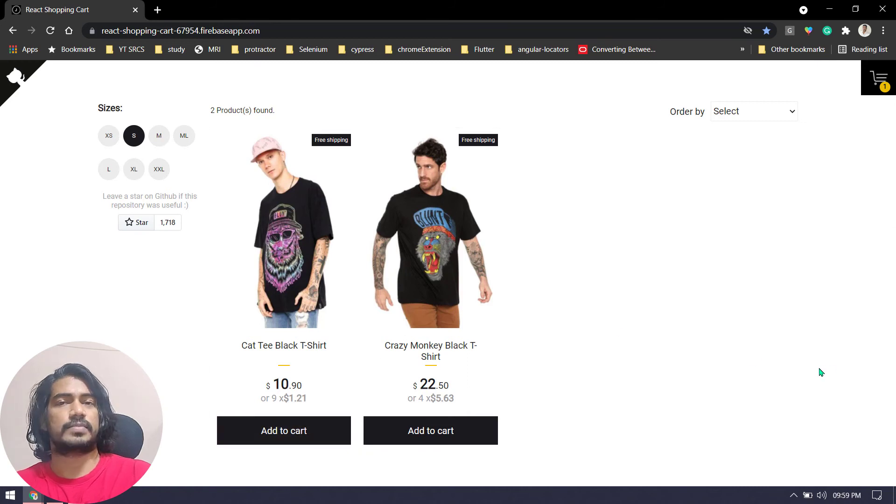